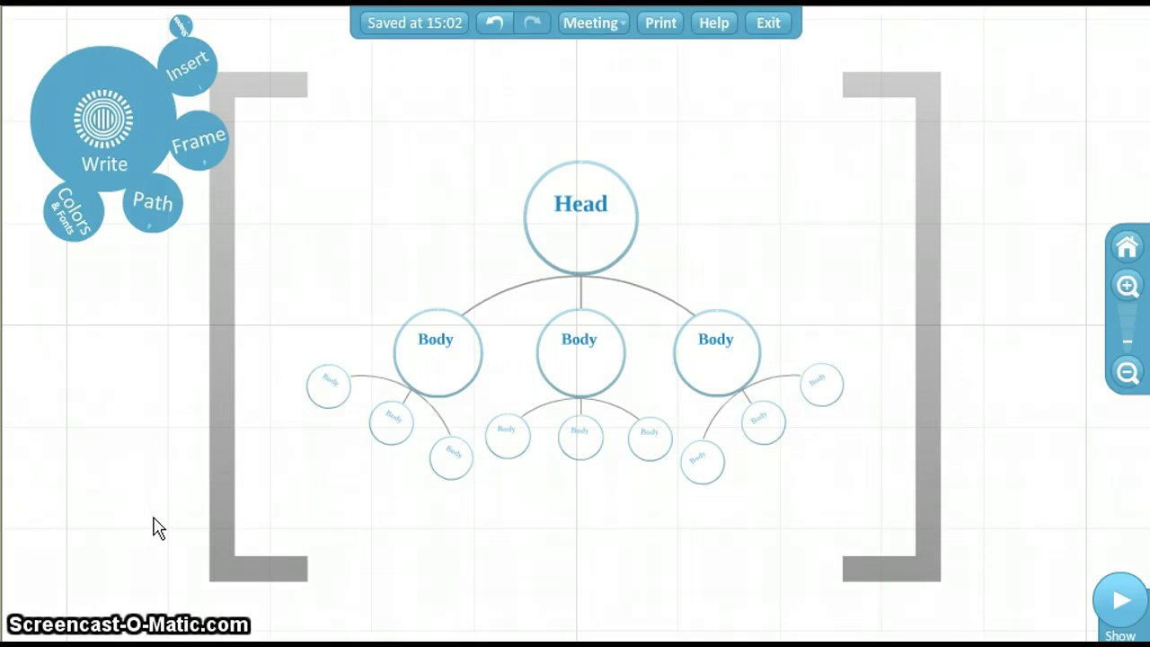
Step: Try the Whitepaper, Manifesto, Outline and Night Talk themes on the presentation, and return to the original theme
left_click(63, 212)
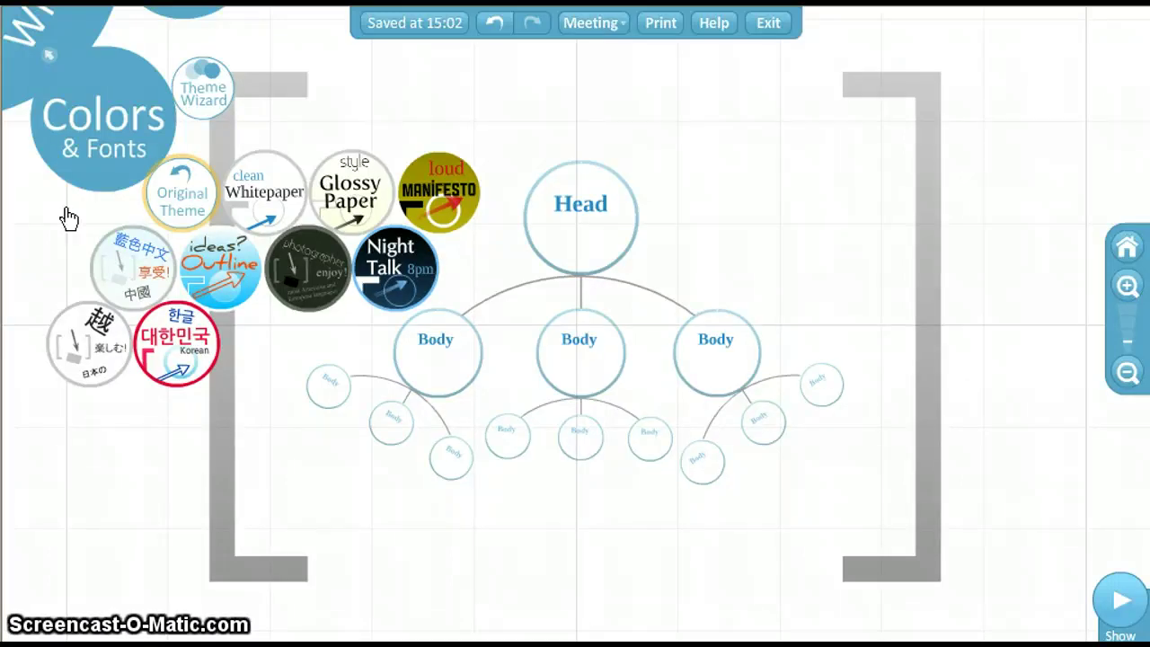
left_click(268, 212)
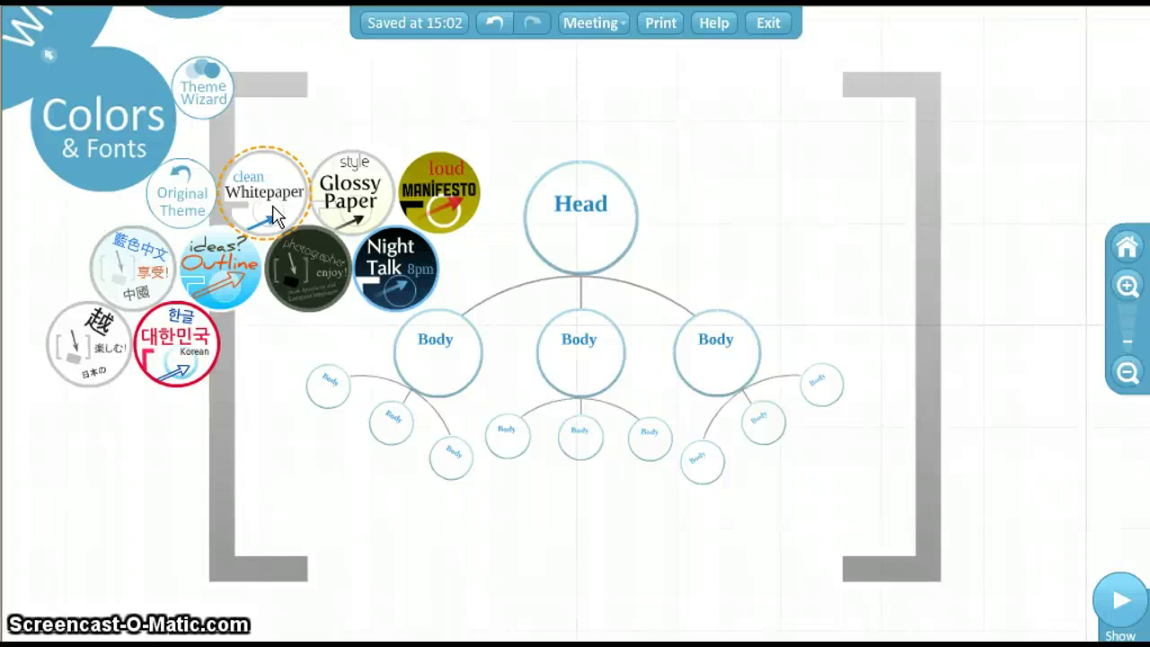
left_click(429, 199)
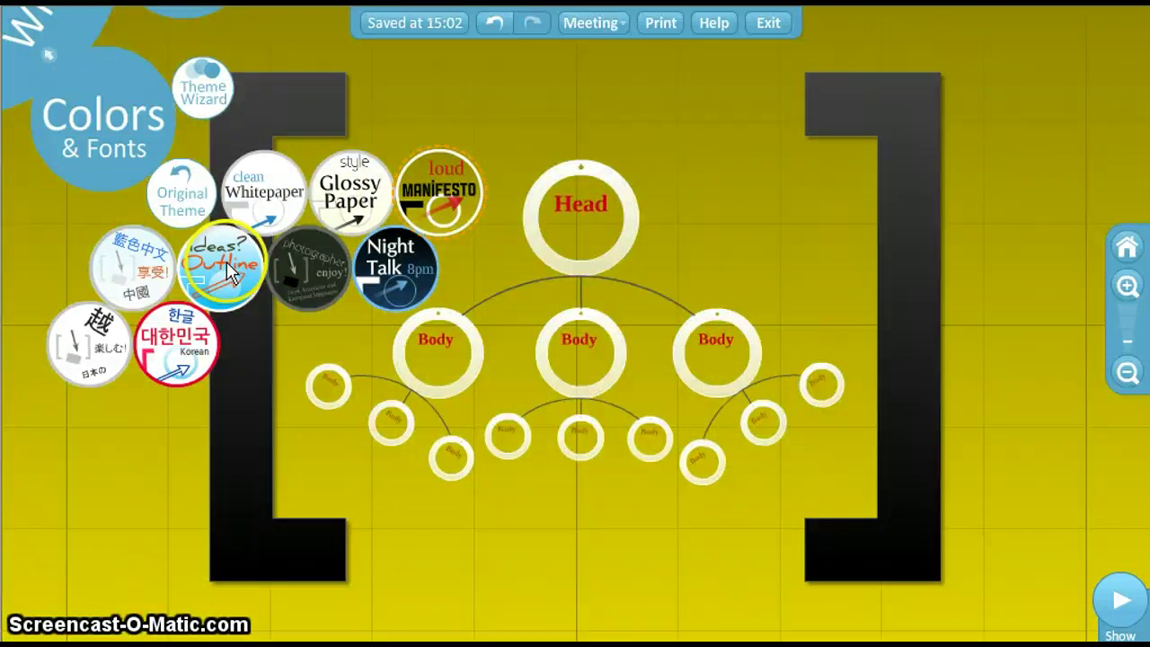
left_click(229, 274)
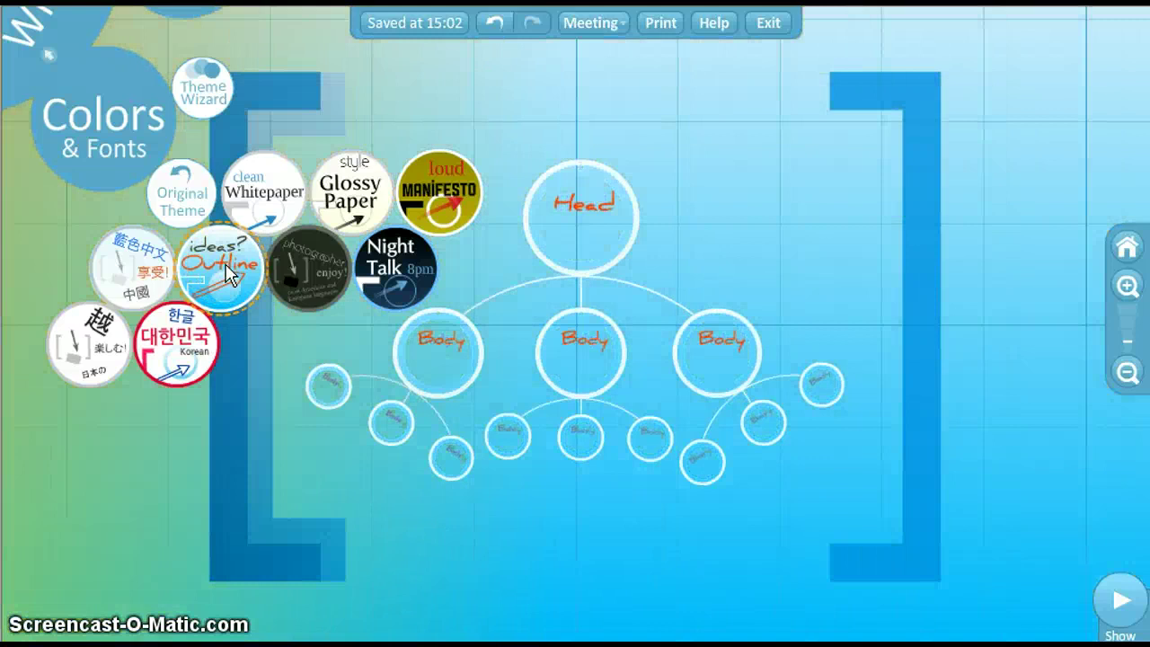
left_click(377, 269)
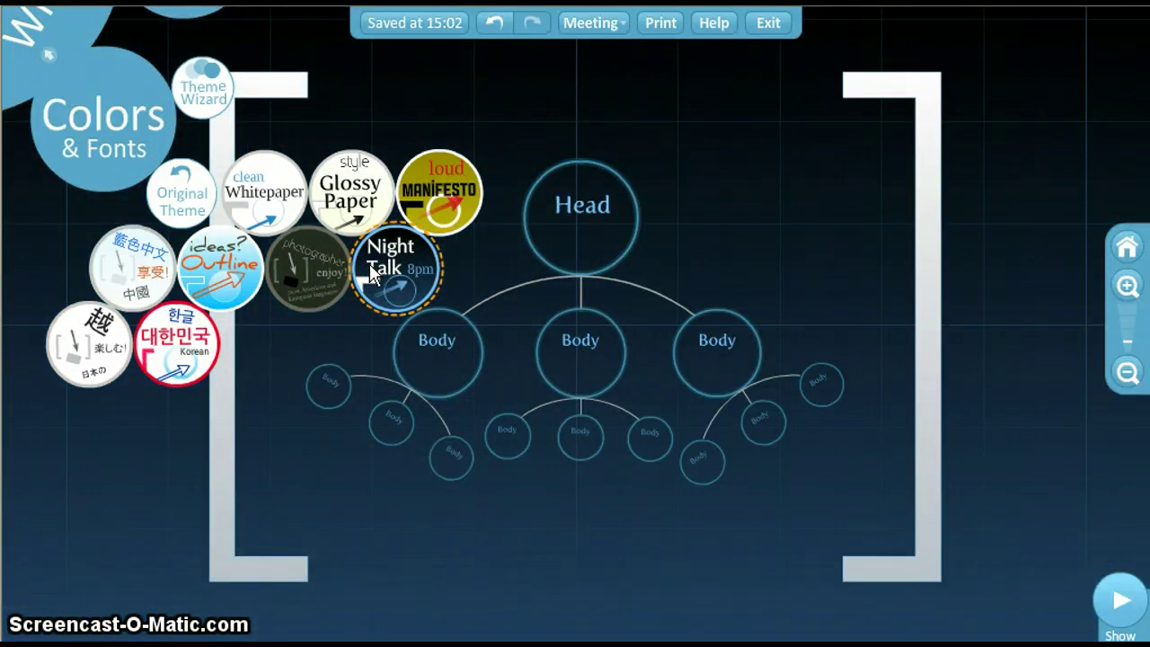
left_click(187, 209)
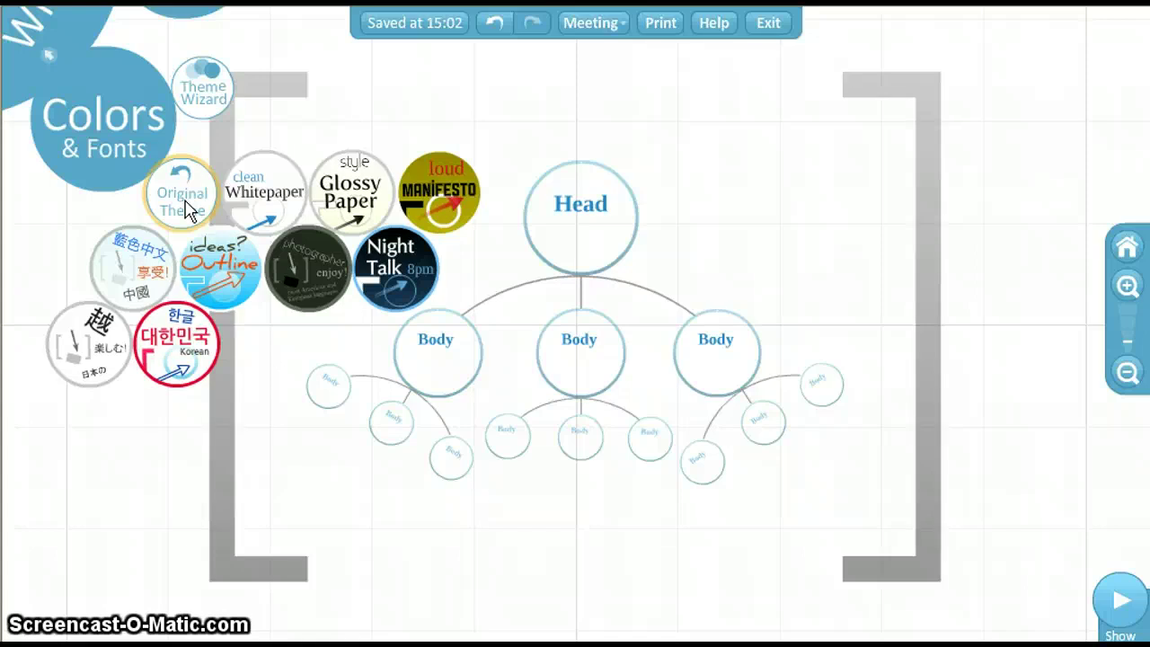
Step: Start the Theme Wizard and try green and teal backgrounds before setting the background to medium gray
left_click(207, 101)
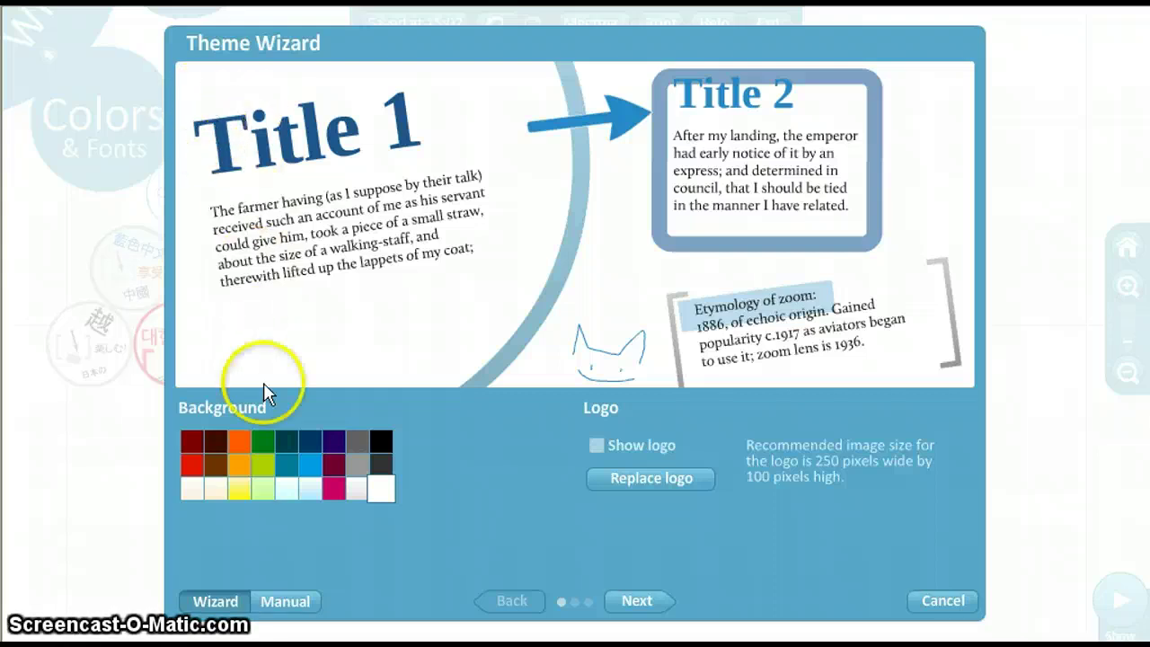
left_click(263, 466)
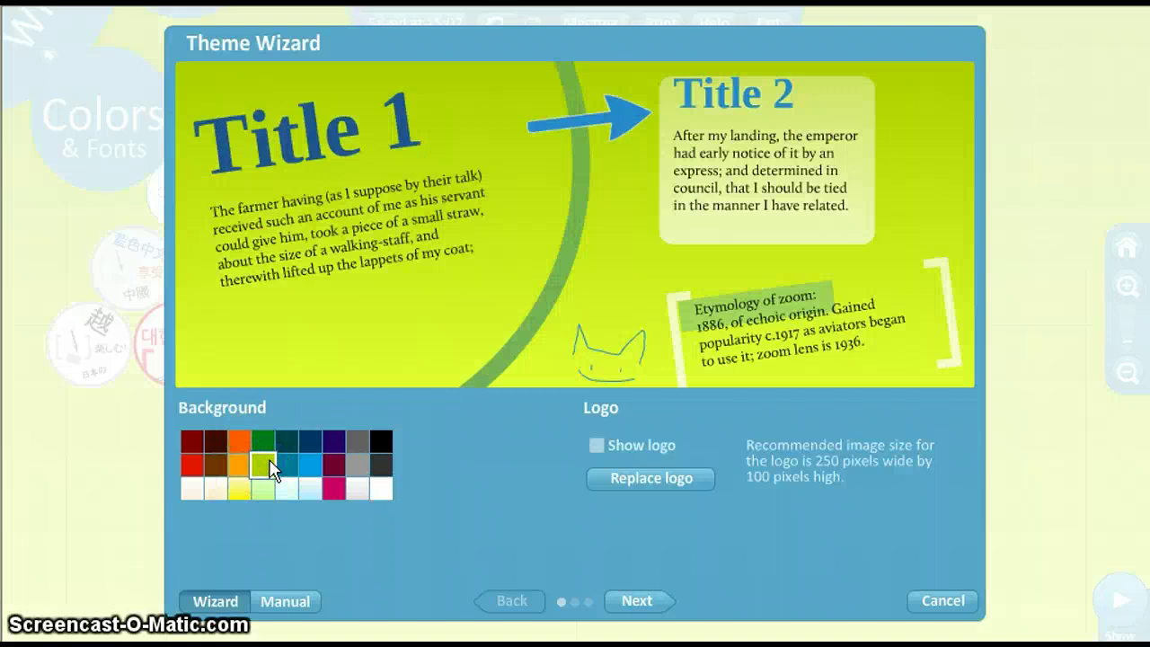
left_click(288, 465)
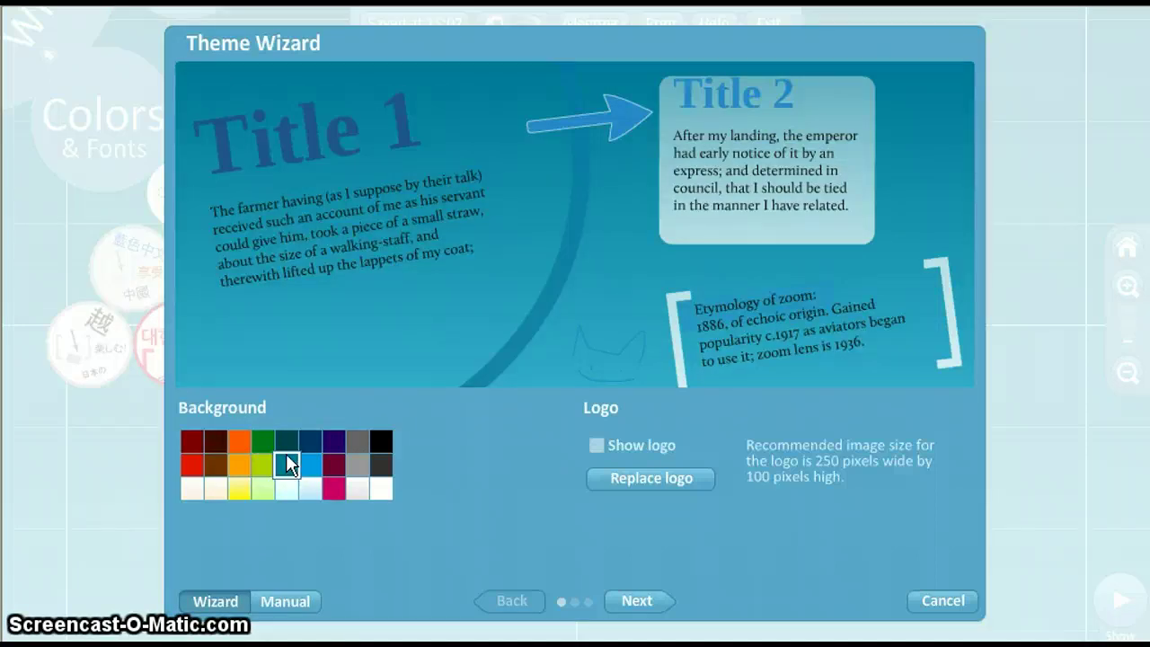
left_click(352, 464)
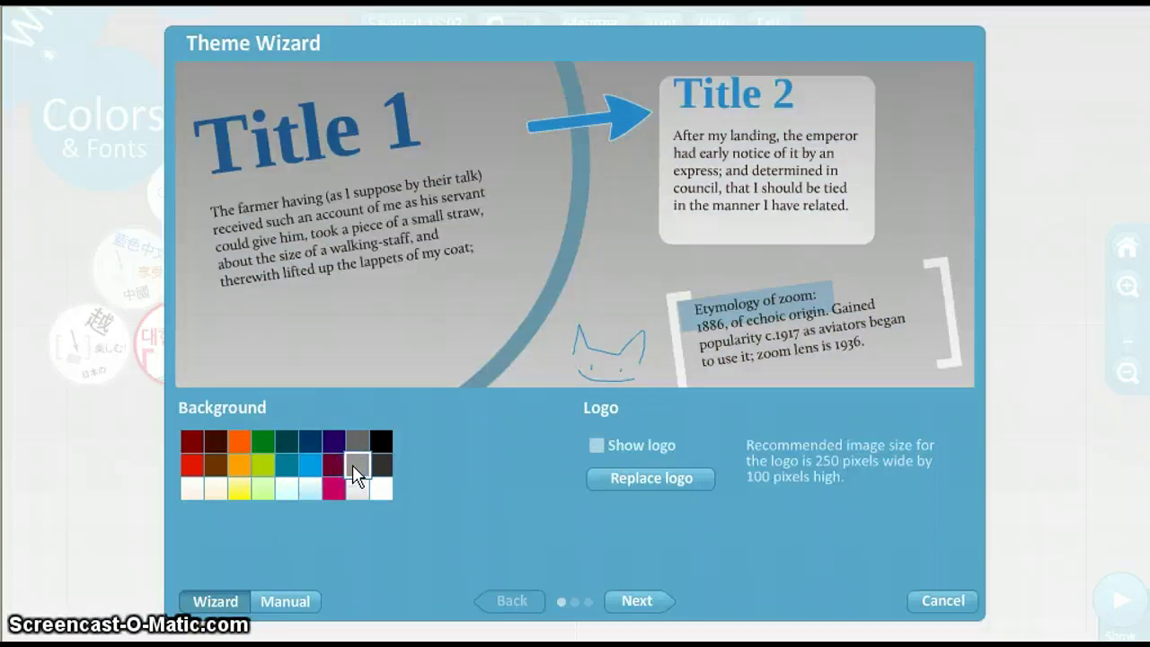
Step: Set the theme's Title 1 style to the j.d. handwriting font in dark maroon
left_click(624, 594)
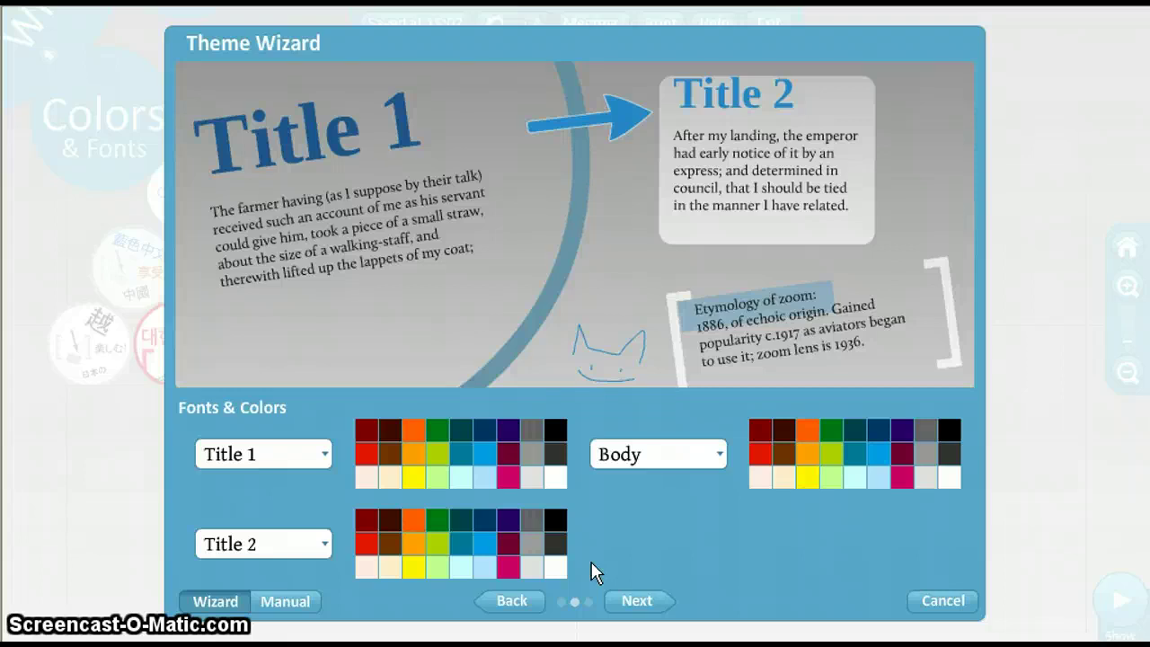
left_click(324, 455)
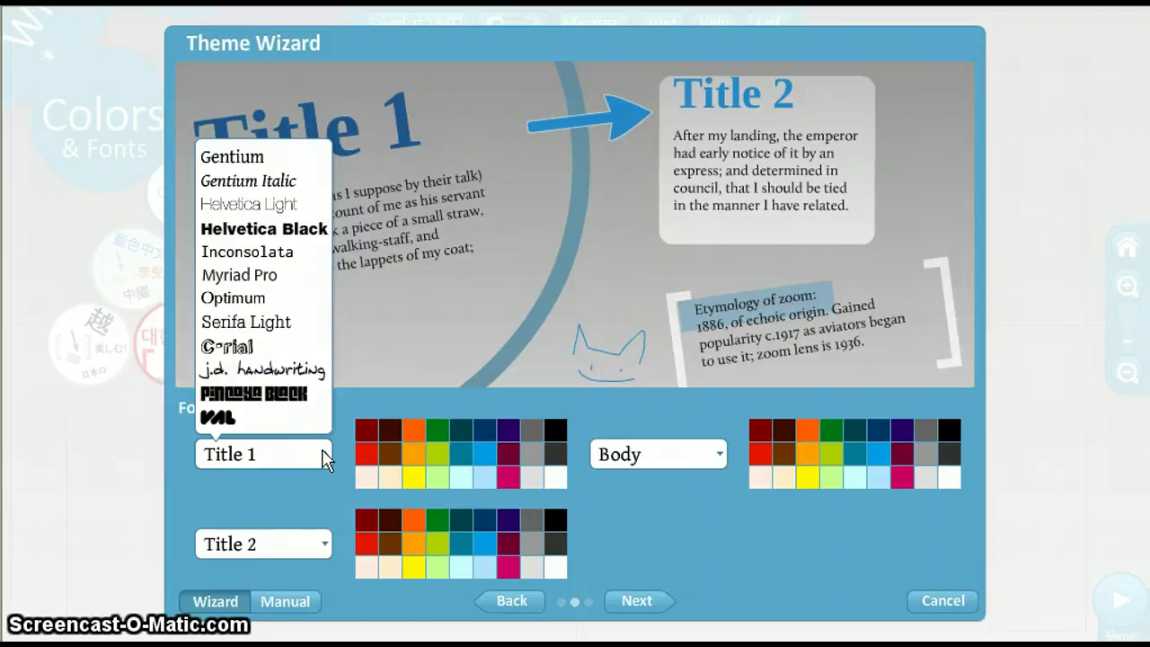
left_click_drag(325, 460, 264, 366)
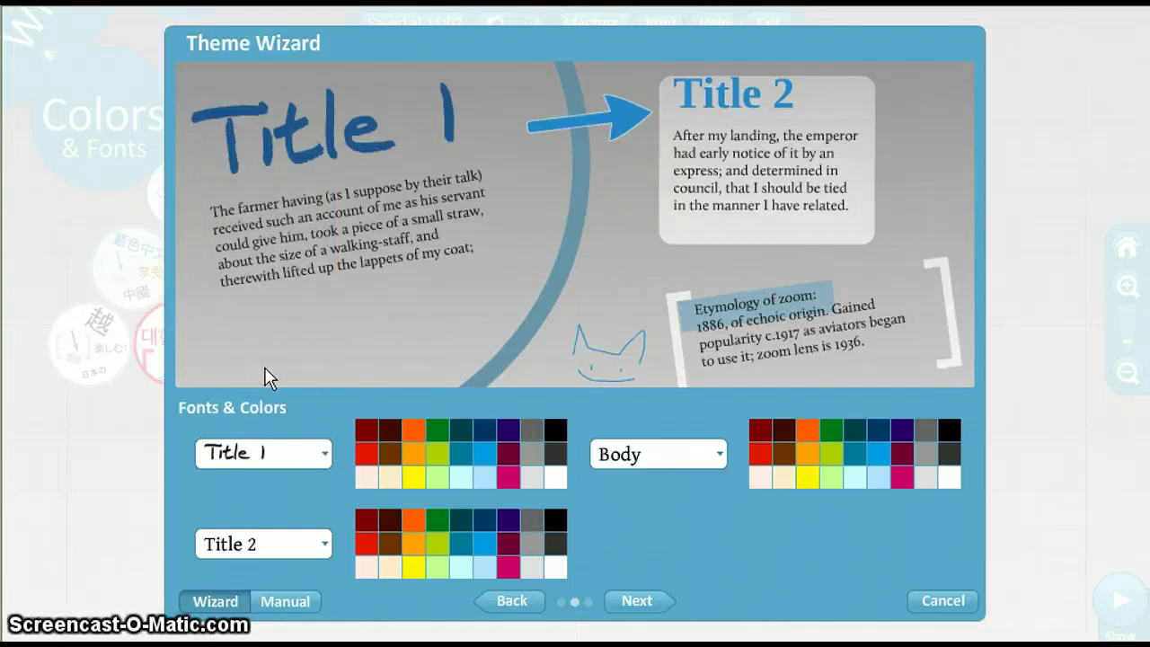
left_click(508, 453)
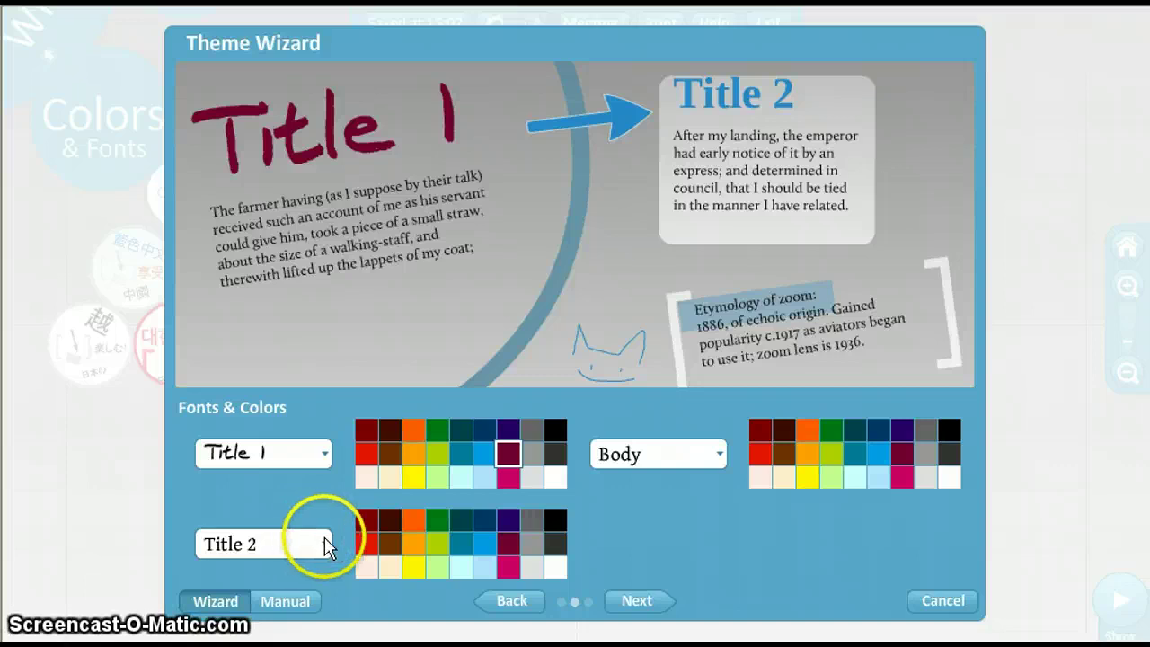
Step: Set the theme's Title 2 style to the Helvetica Black font in dark green
left_click(321, 540)
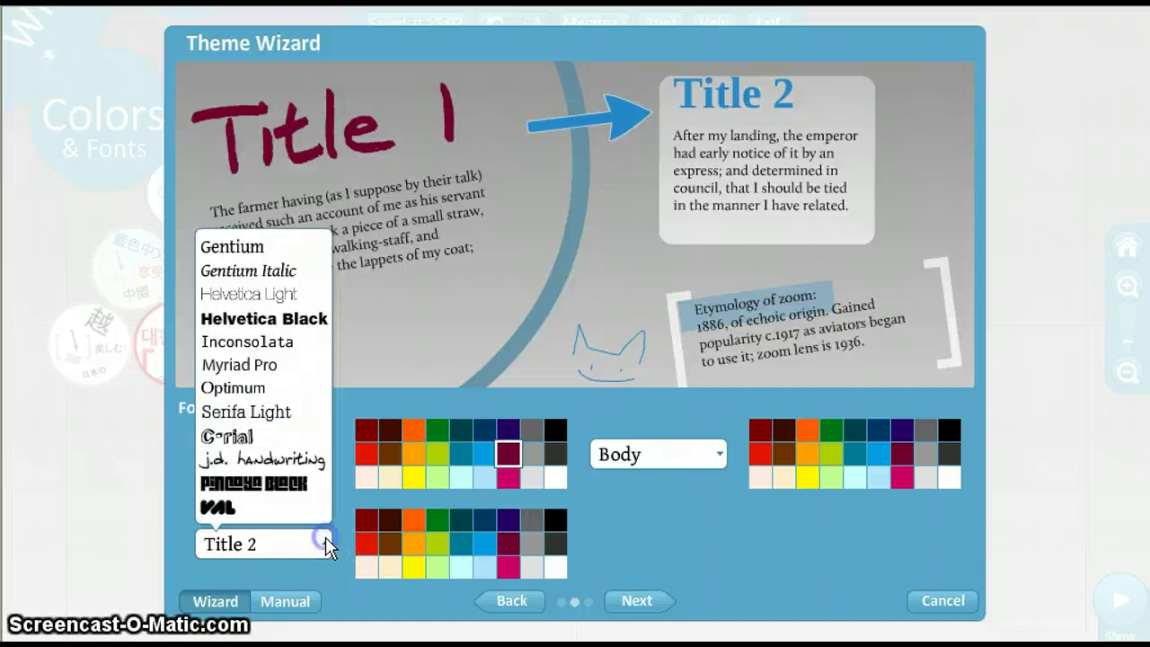
left_click(264, 320)
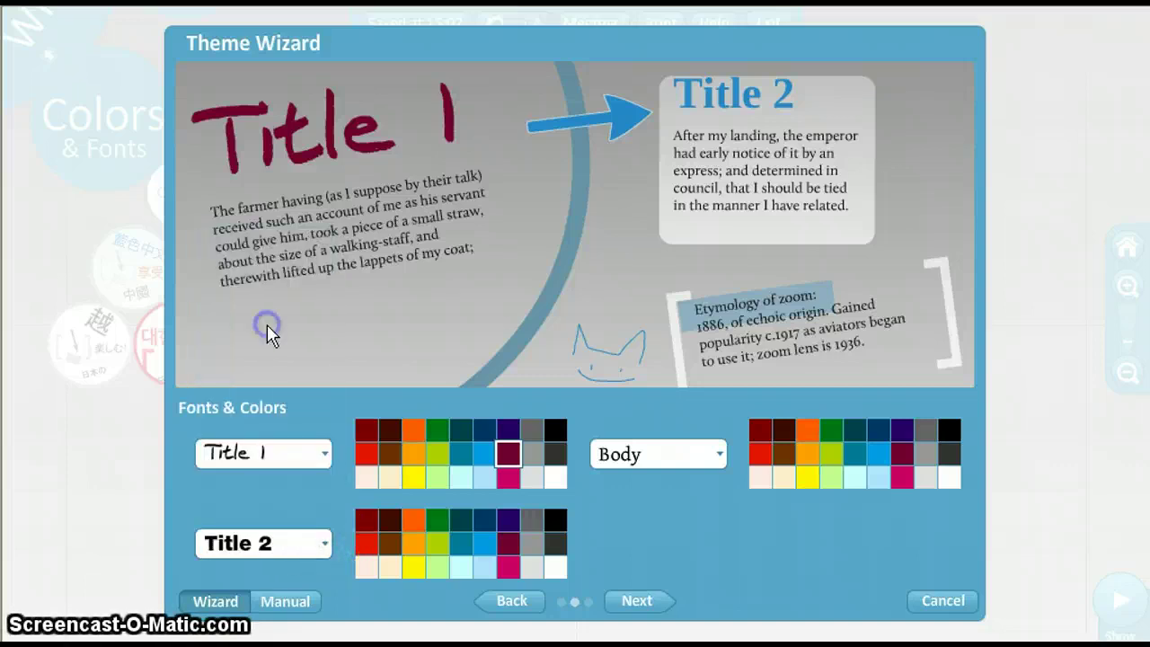
left_click(431, 518)
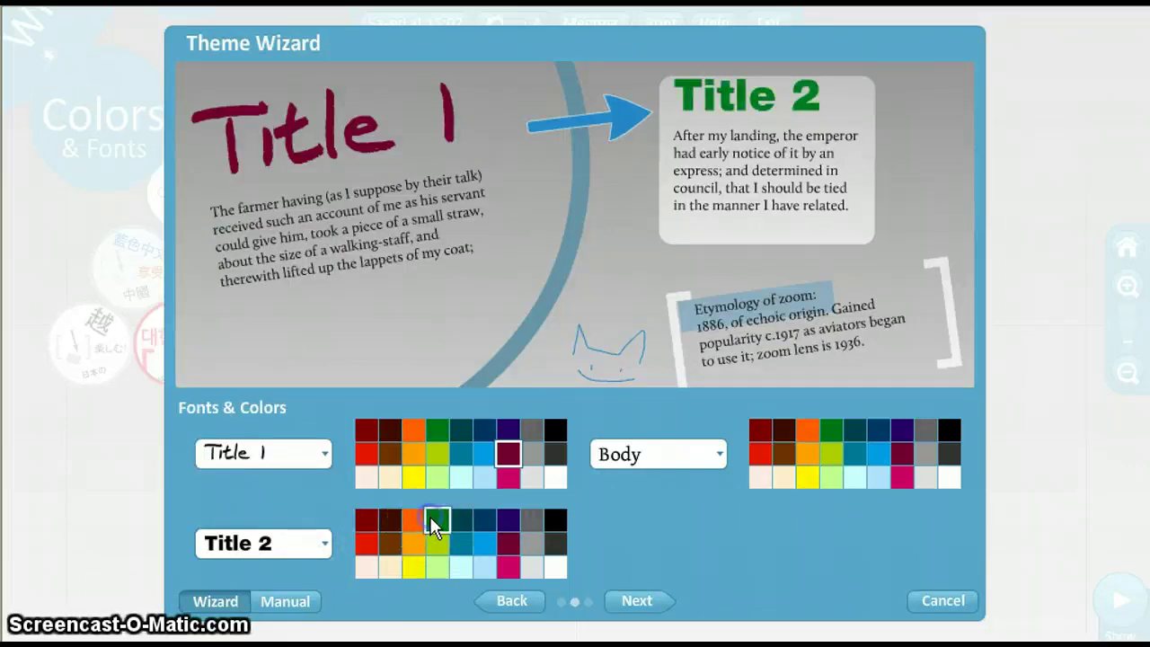
Step: Set the theme's Body style to the Pincoya Black font in magenta
left_click(720, 453)
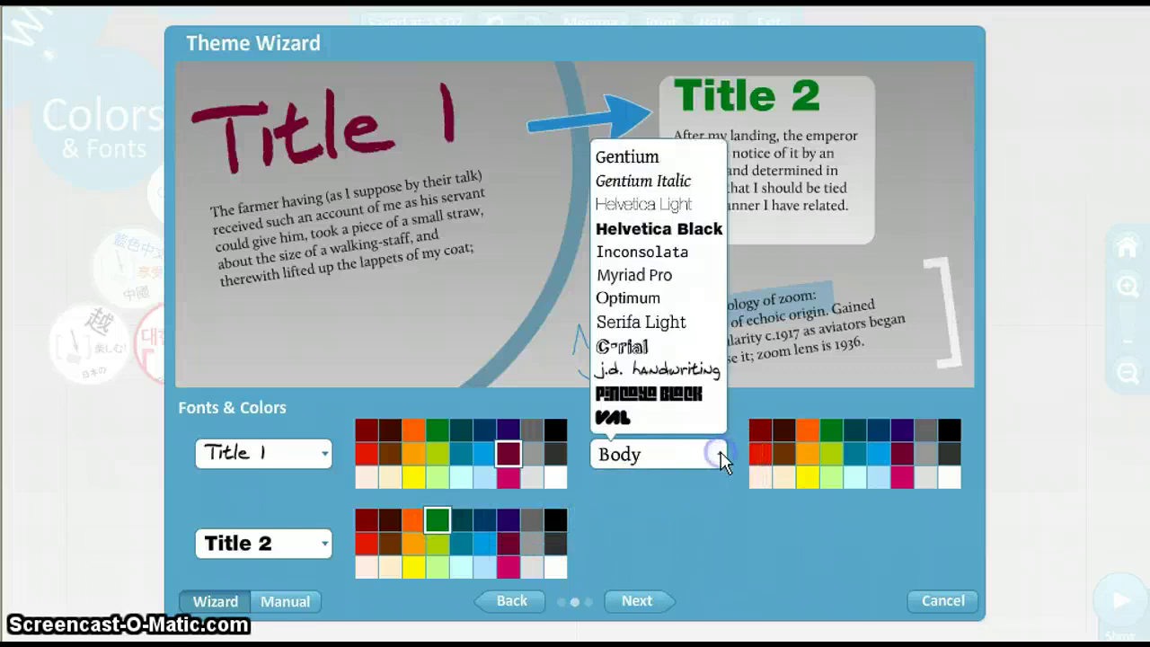
left_click(662, 401)
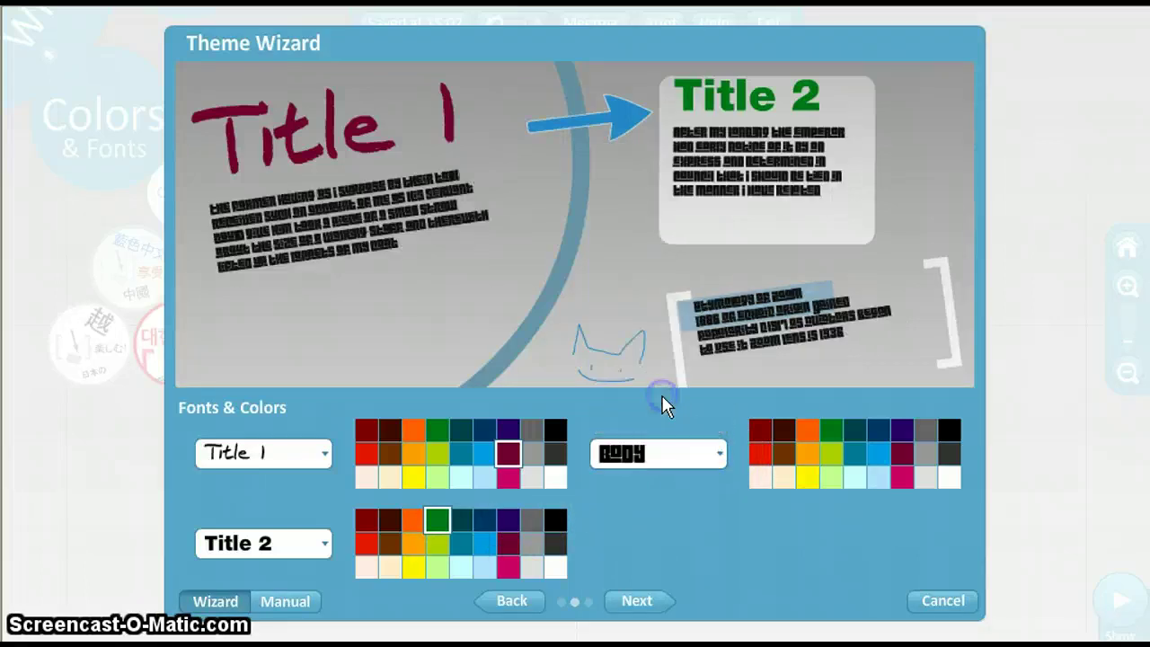
left_click(901, 478)
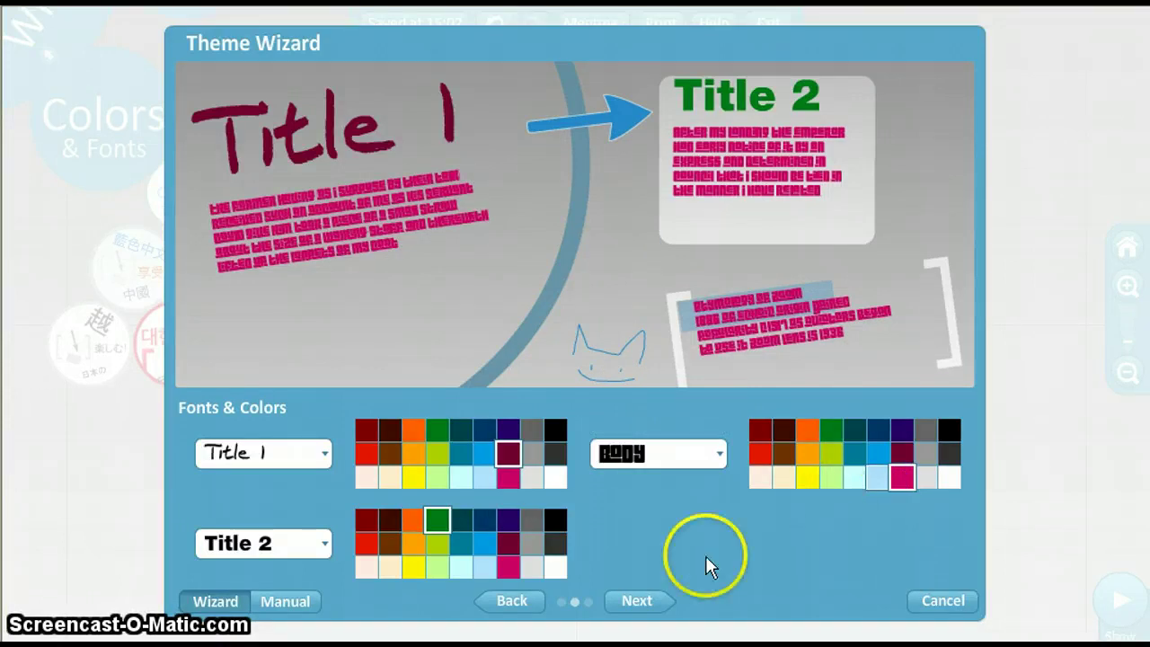
Step: Set the theme's circle frames to teal and its bracket frames and rectangles to dark brown
left_click(629, 607)
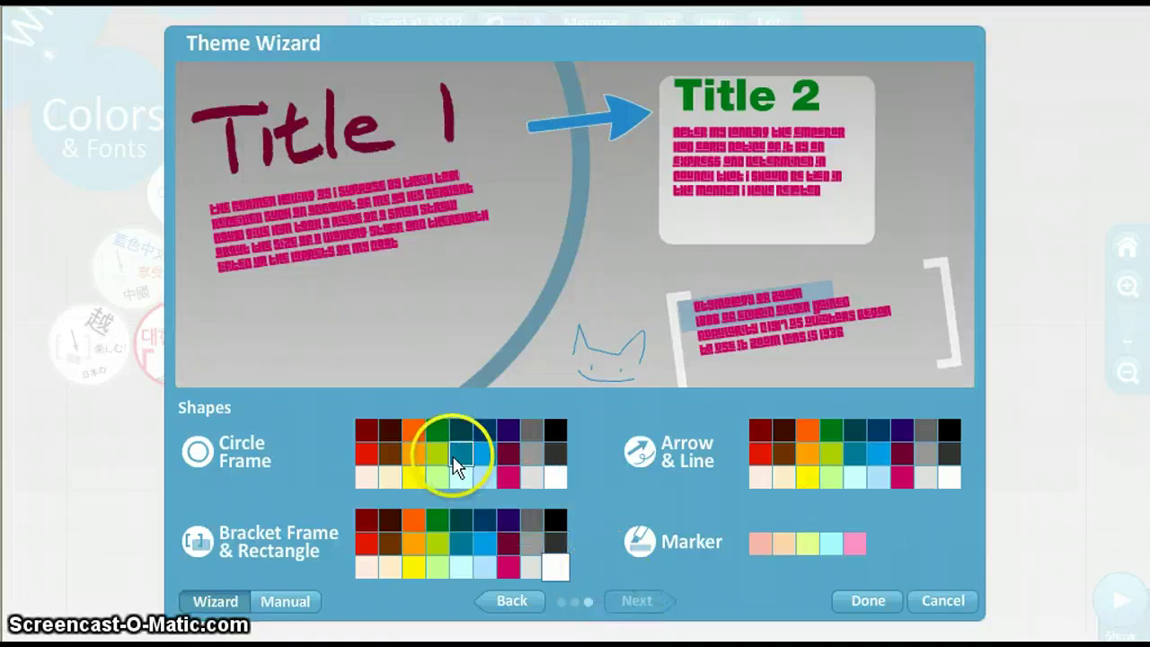
left_click(458, 460)
left_click(455, 463)
left_click(393, 520)
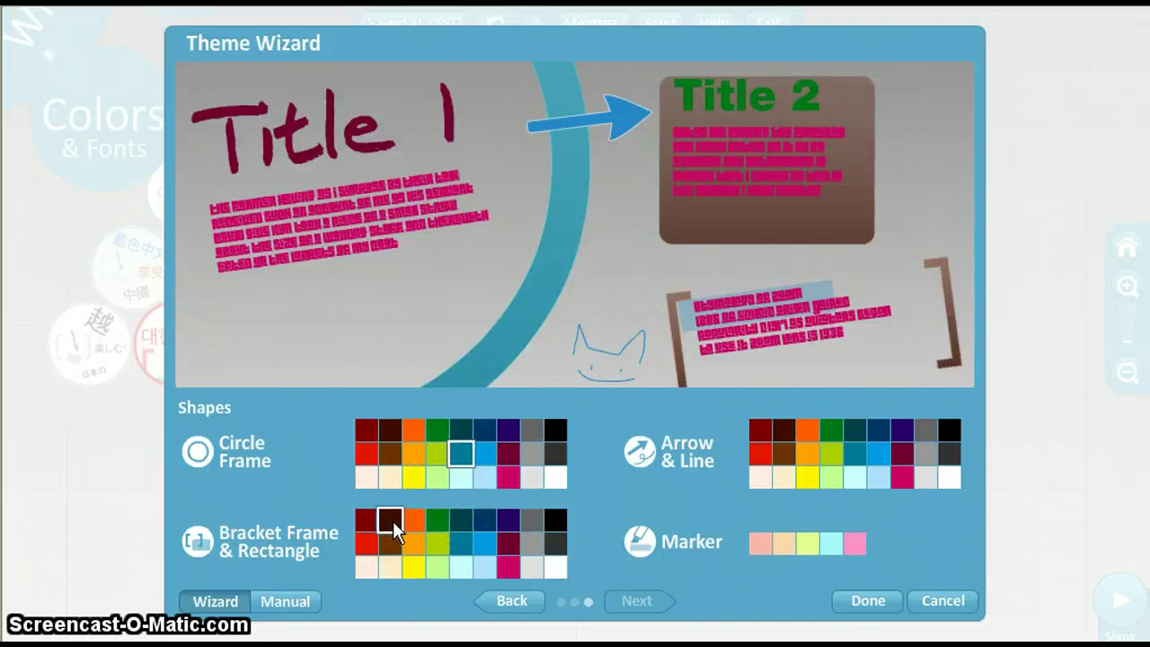
Step: Set the theme's arrows and lines to red and the marker to light cyan, and apply the customized theme
left_click(757, 451)
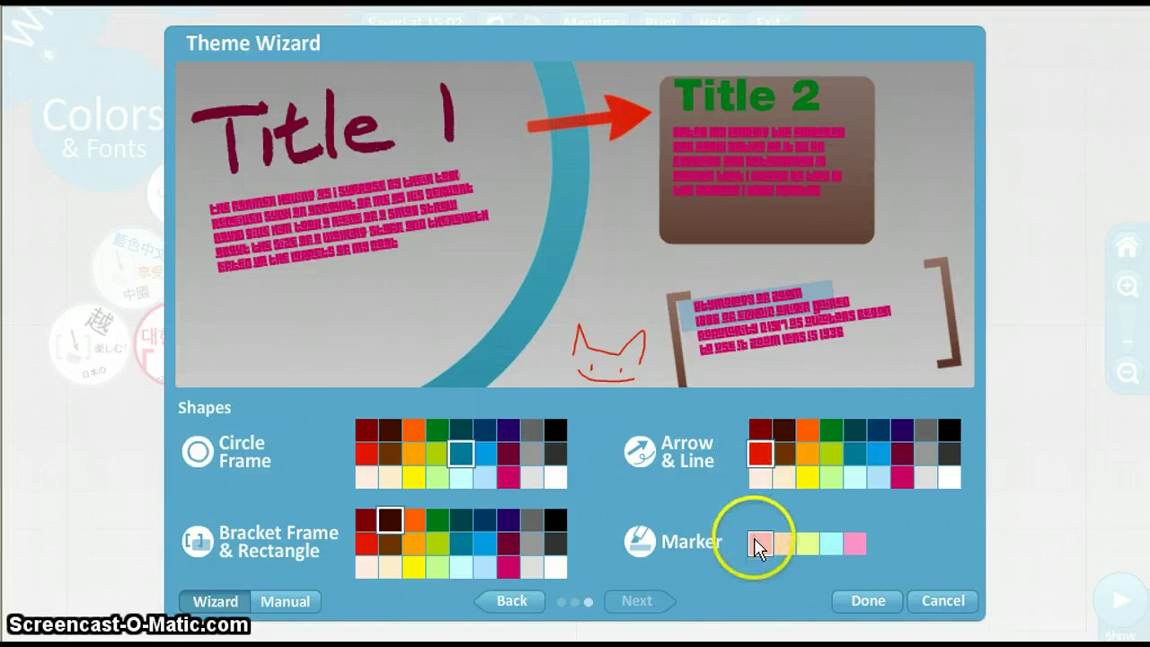
left_click(829, 542)
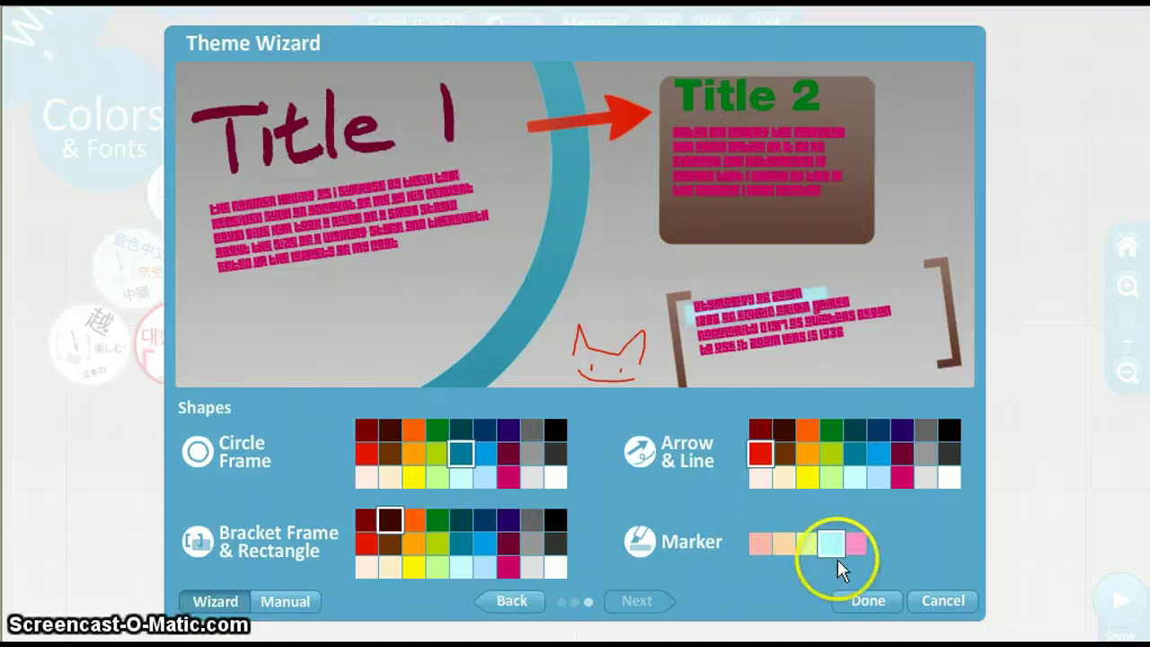
left_click(859, 601)
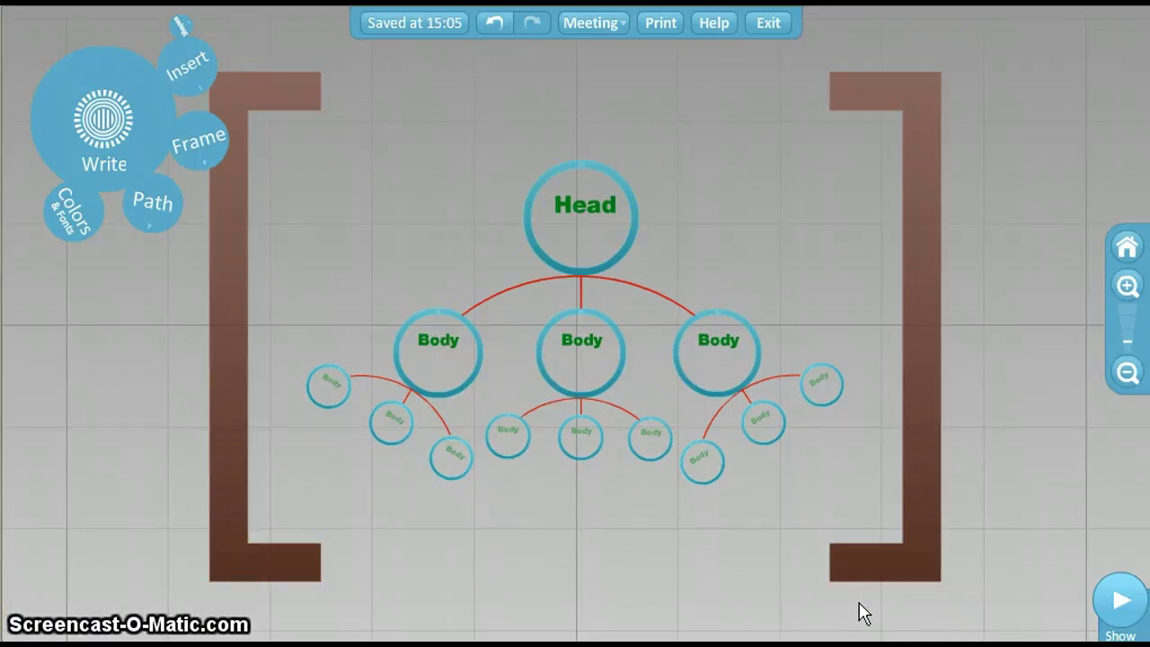
Step: Open the Head text for editing to view the available title and body styles, and close it without changes
left_click(598, 199)
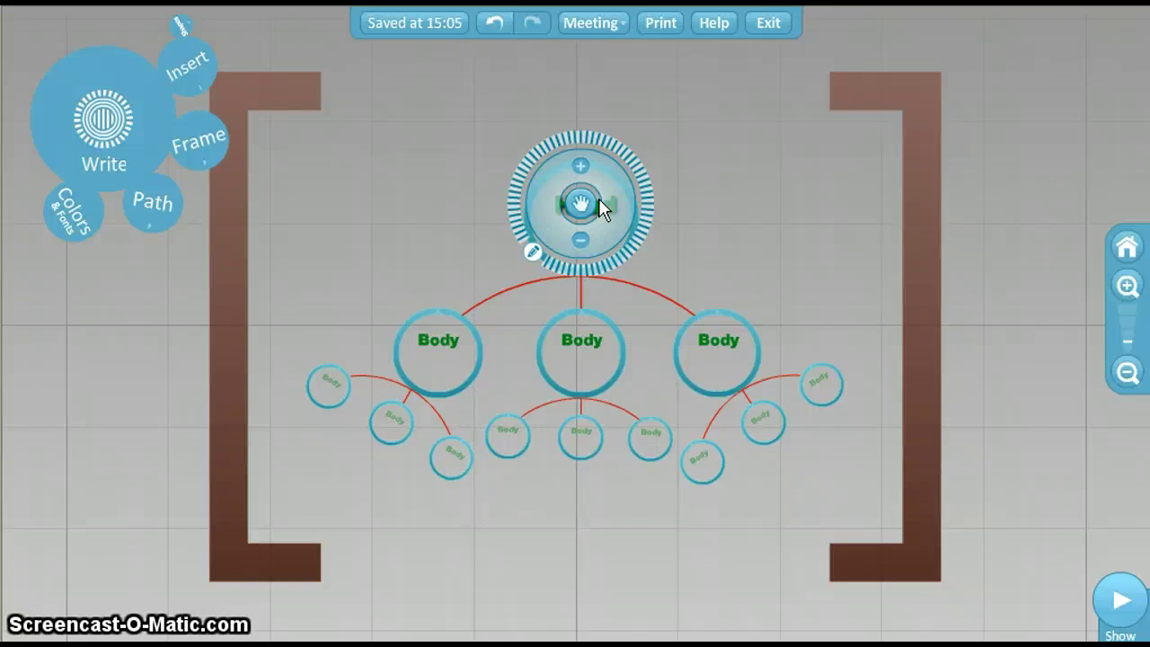
left_click(528, 252)
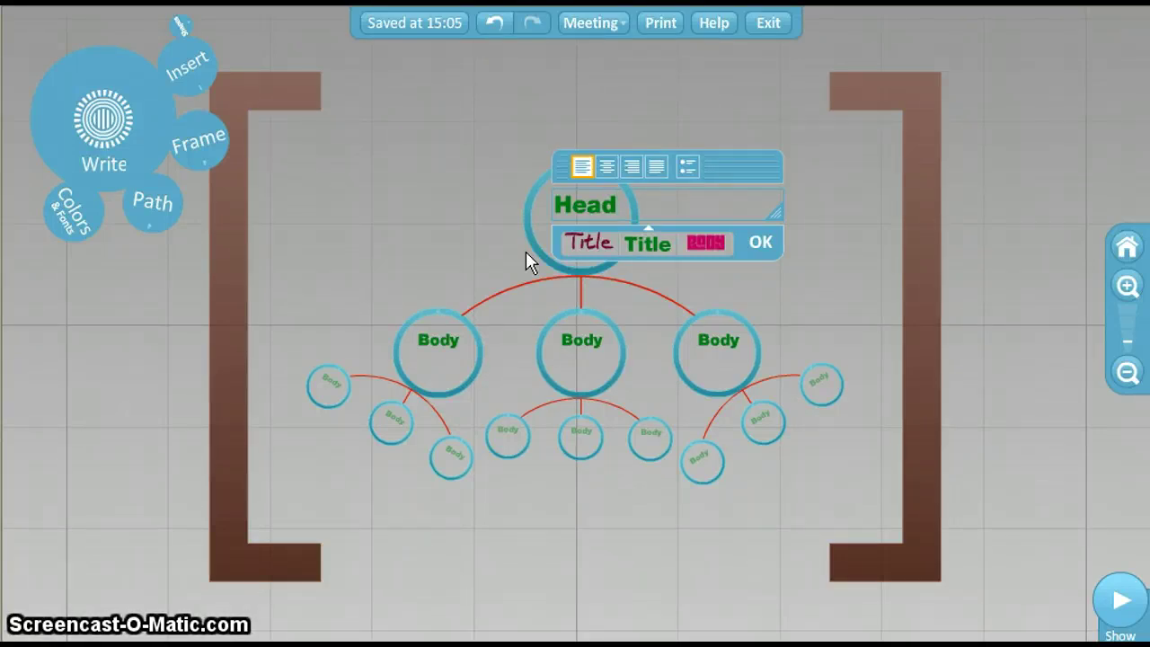
left_click(512, 257)
left_click(200, 104)
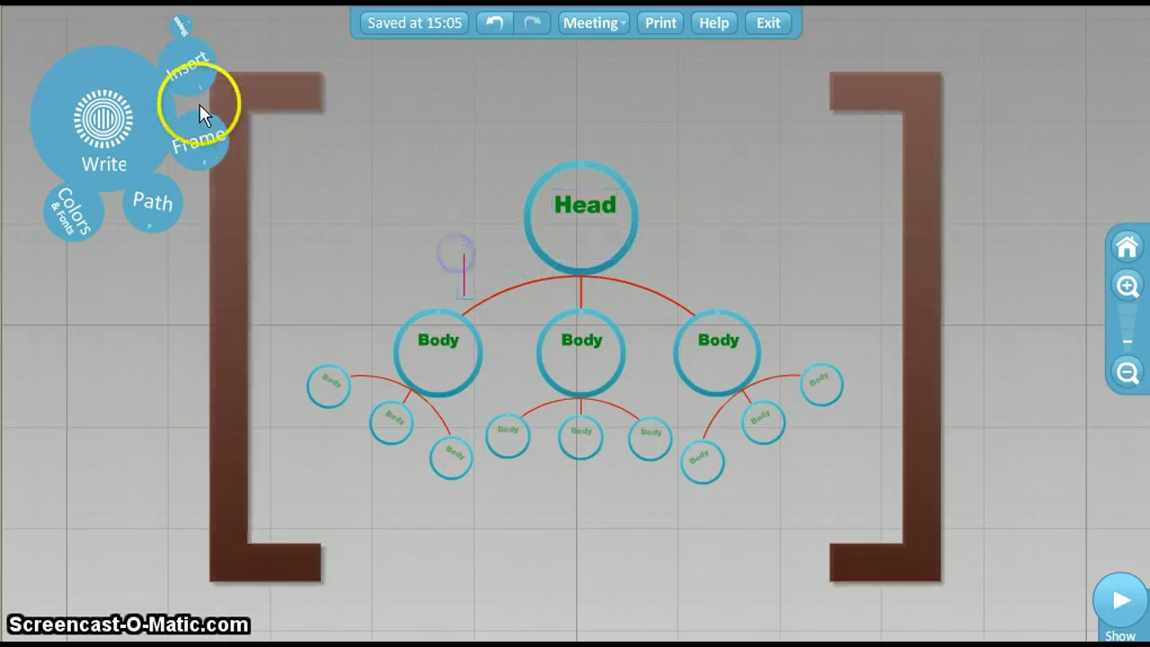
Step: Draw an arrow shape above the Head circle, sloping slightly upward to the right
left_click(192, 81)
left_click(193, 81)
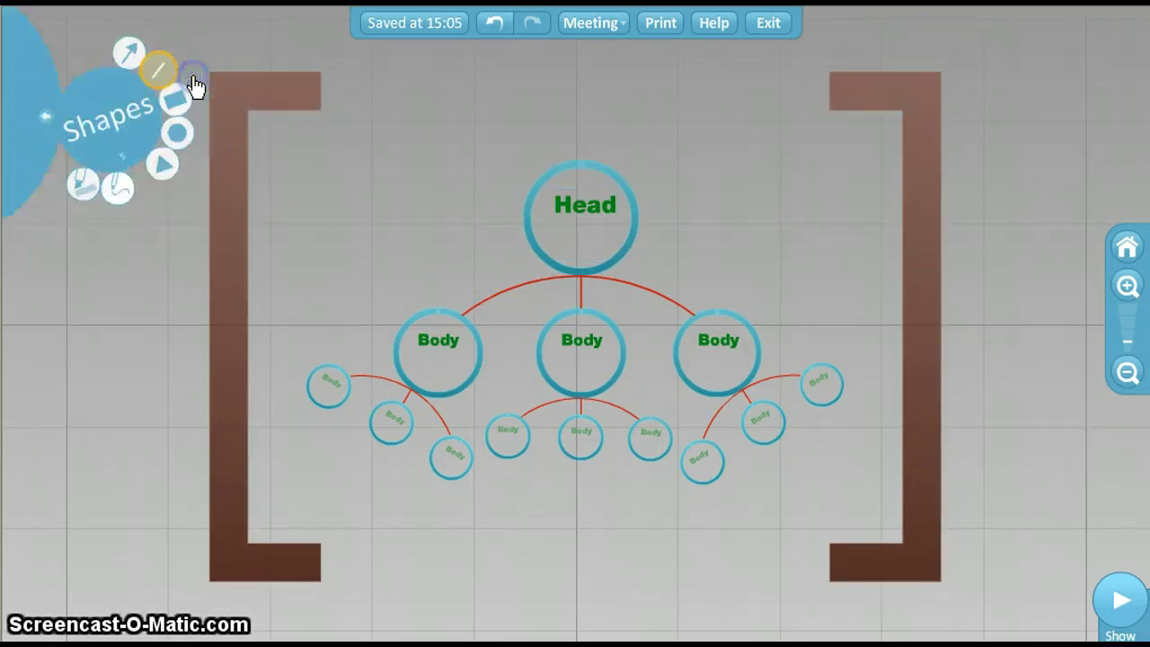
left_click(164, 42)
left_click_drag(451, 161, 673, 120)
Step: Edit the arrow above the Head circle, try its green, red and teal variants, and color it dark maroon
left_click(624, 132)
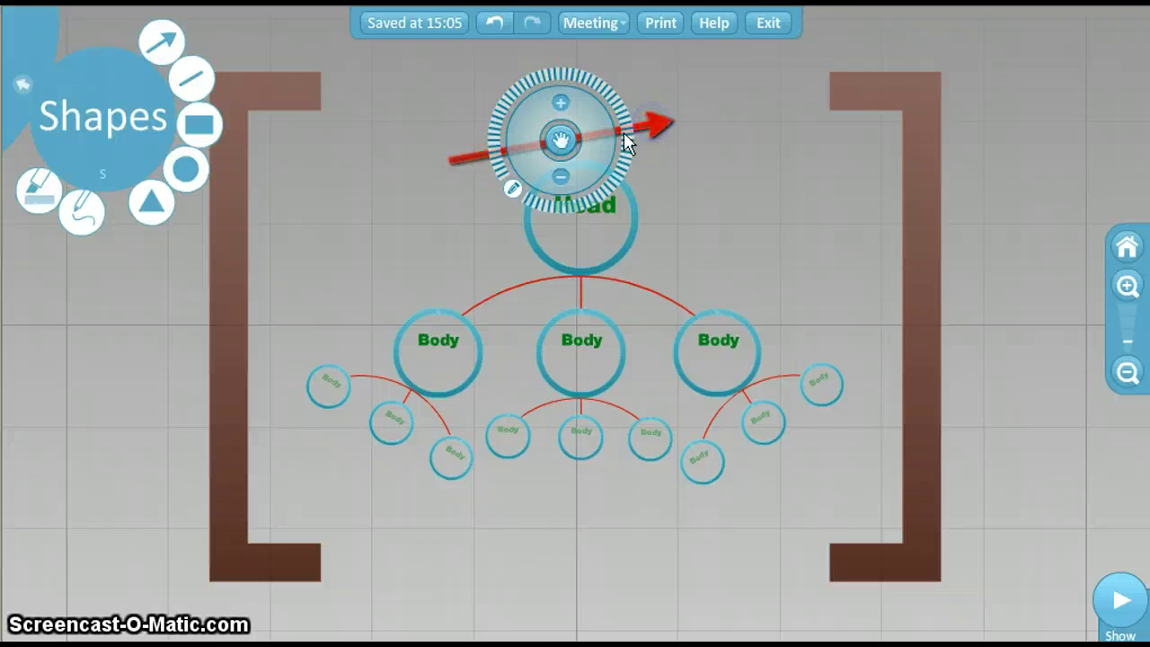
left_click(513, 187)
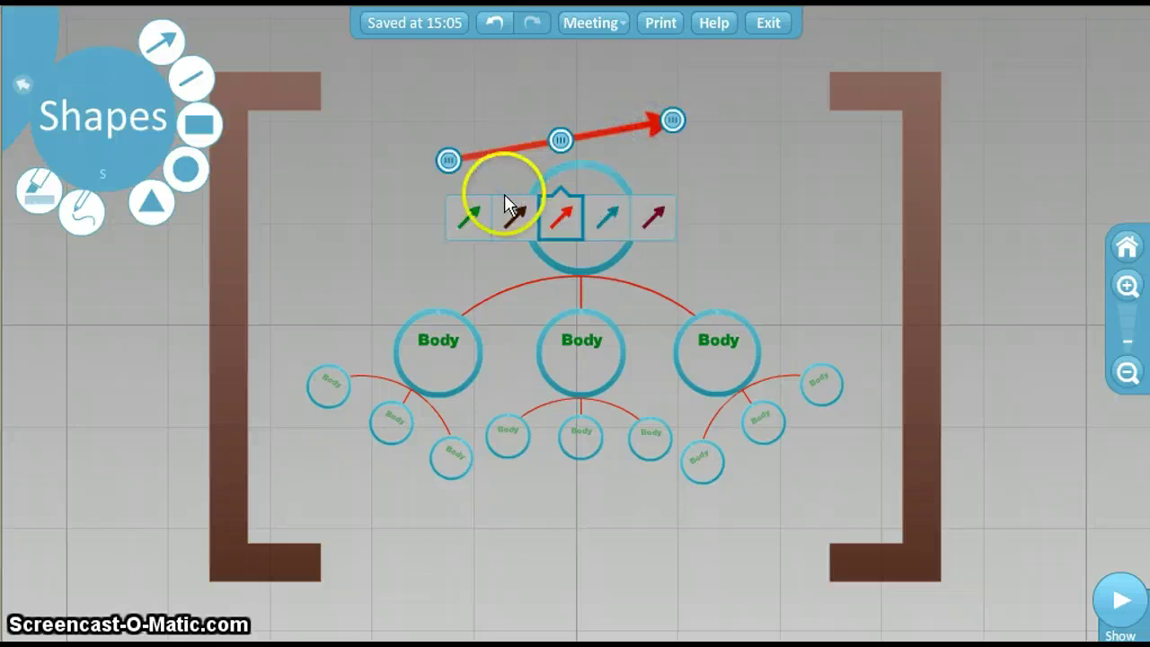
left_click(477, 217)
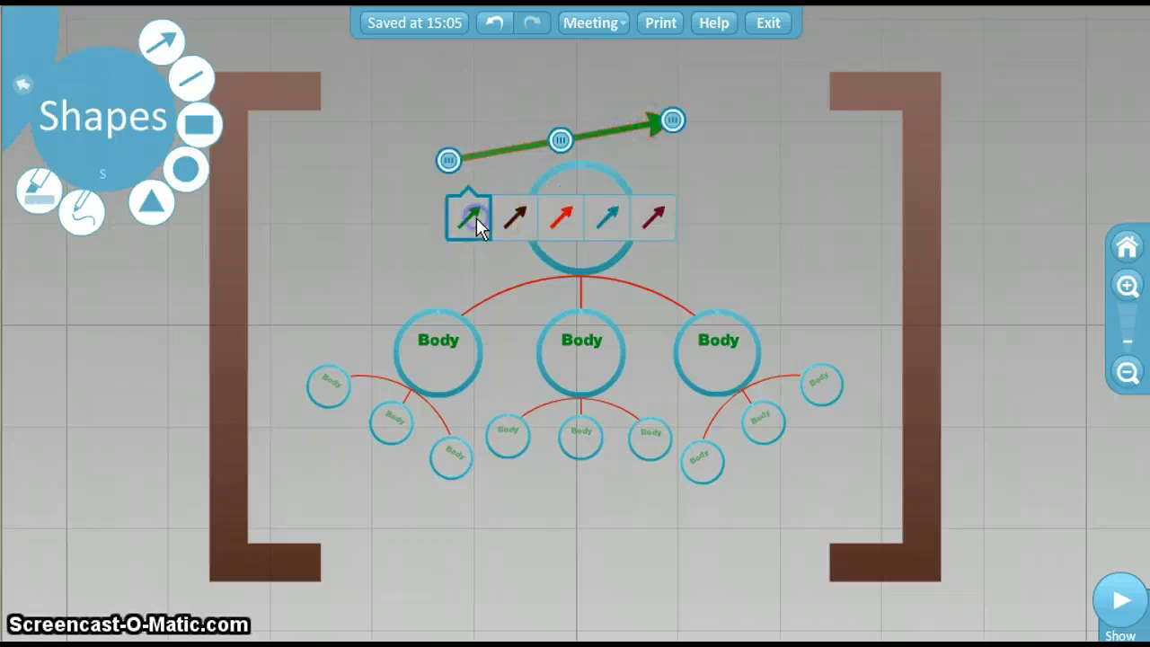
left_click(542, 220)
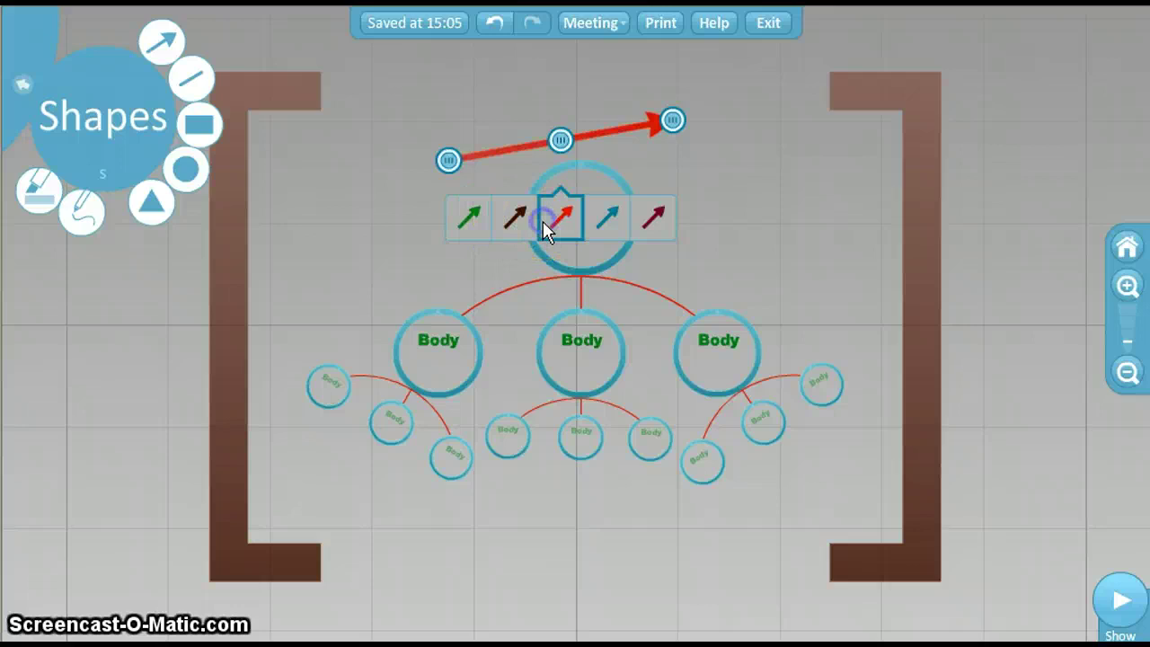
left_click(598, 217)
left_click(648, 219)
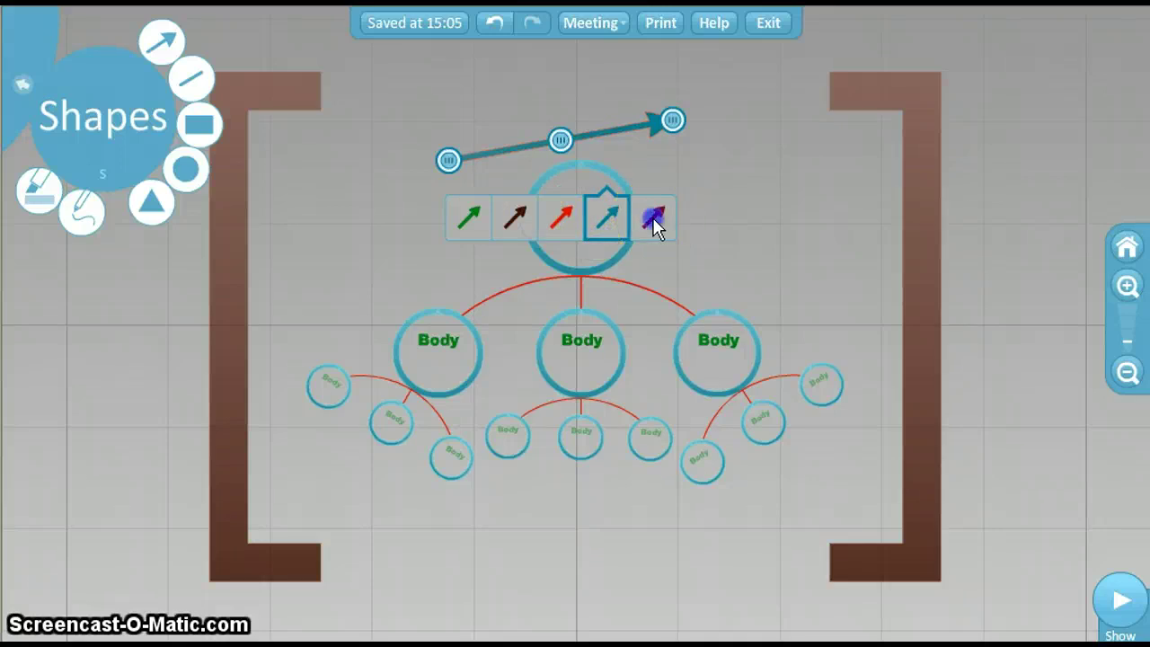
Step: Draw a horizontal highlighter stroke across the upper part of the Head circle, extending well beyond both of its sides
left_click(42, 194)
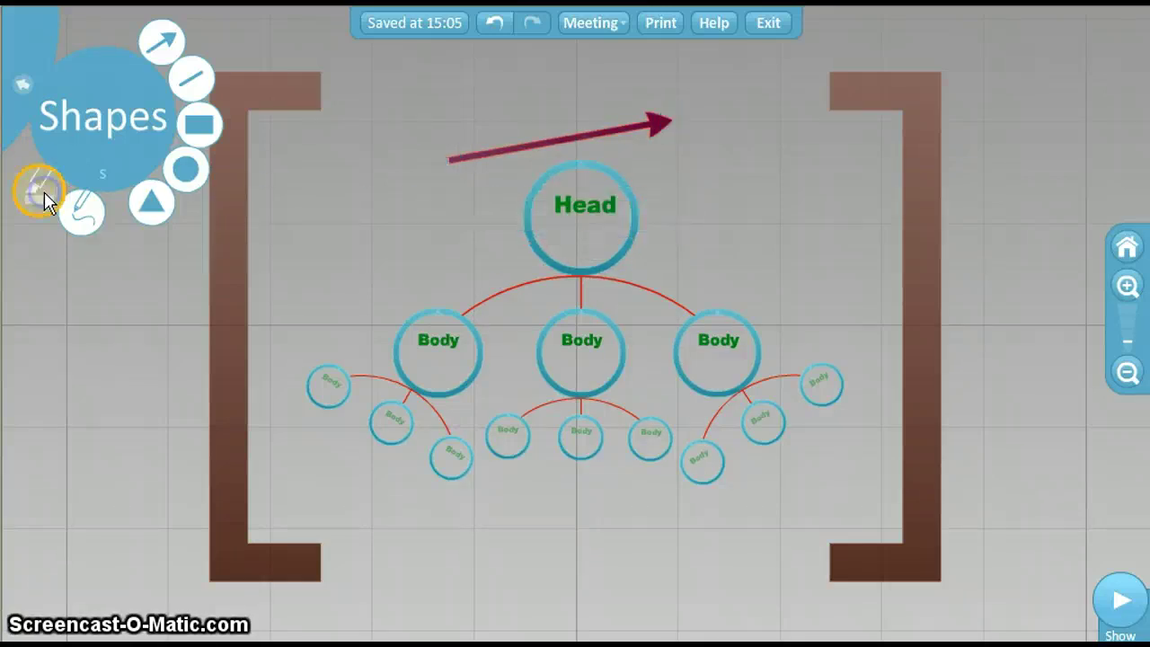
left_click_drag(360, 193, 709, 193)
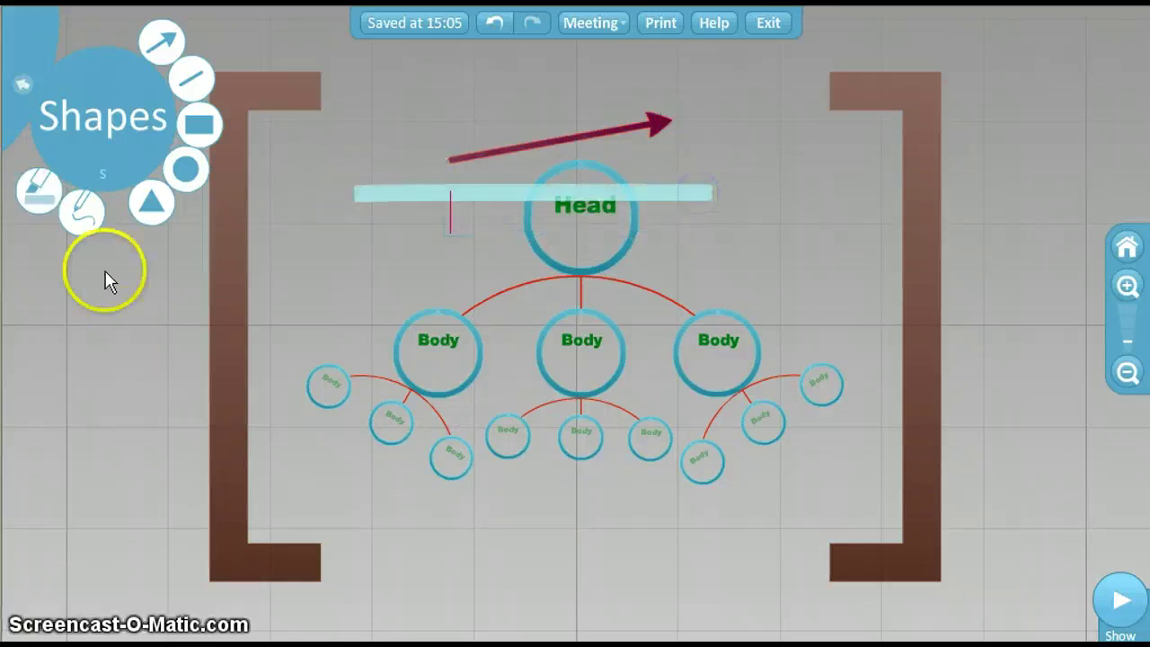
Step: Add a small bracket frame to the right of the Head circle and a small circle frame to its left
left_click(23, 87)
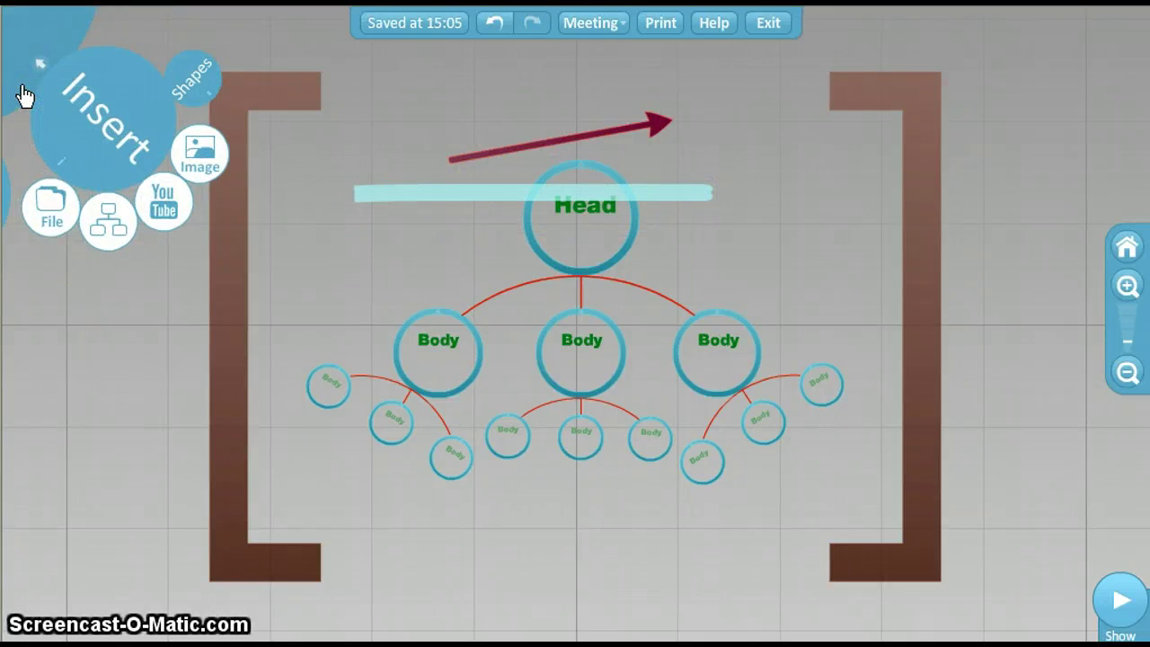
left_click(21, 85)
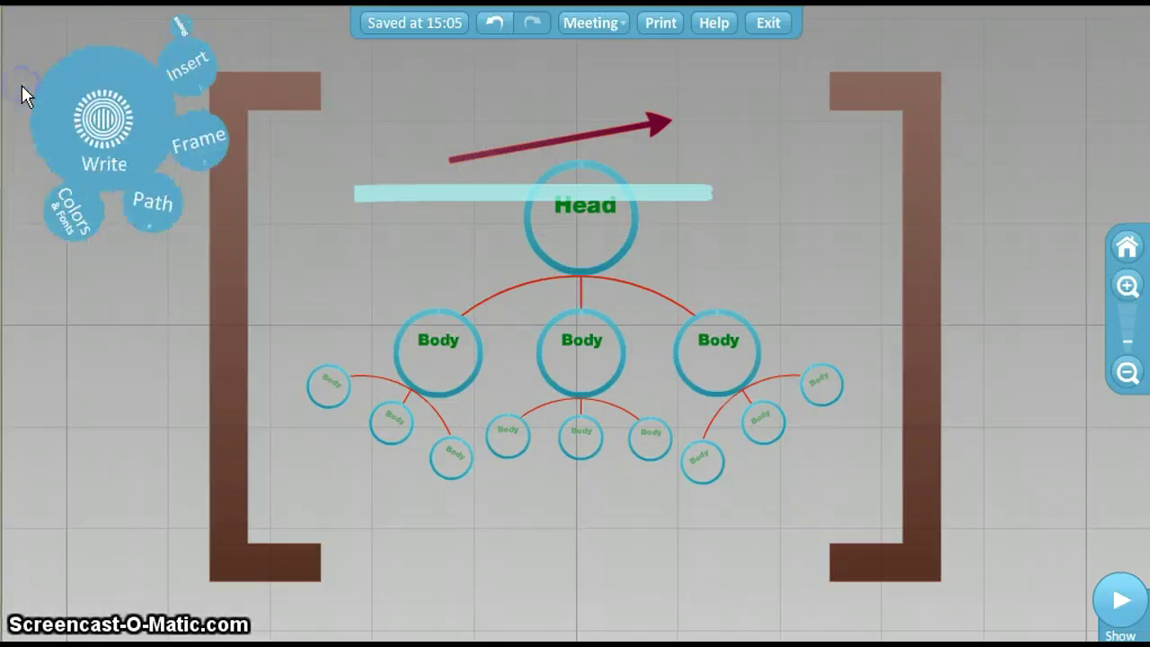
left_click(187, 144)
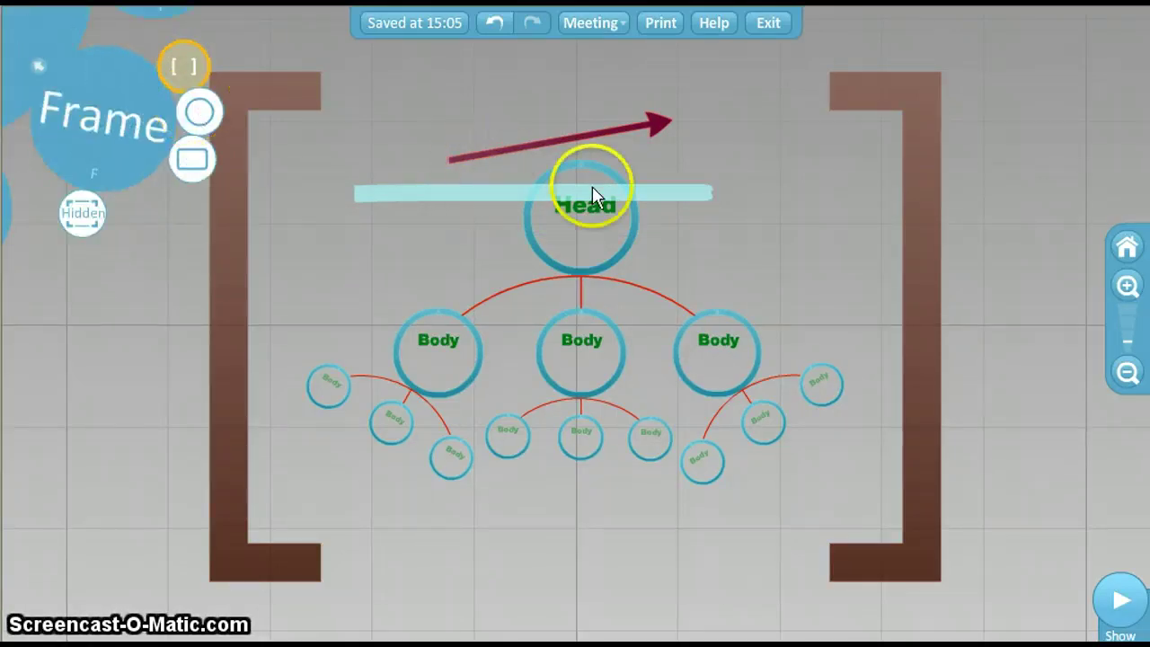
left_click_drag(730, 174, 831, 251)
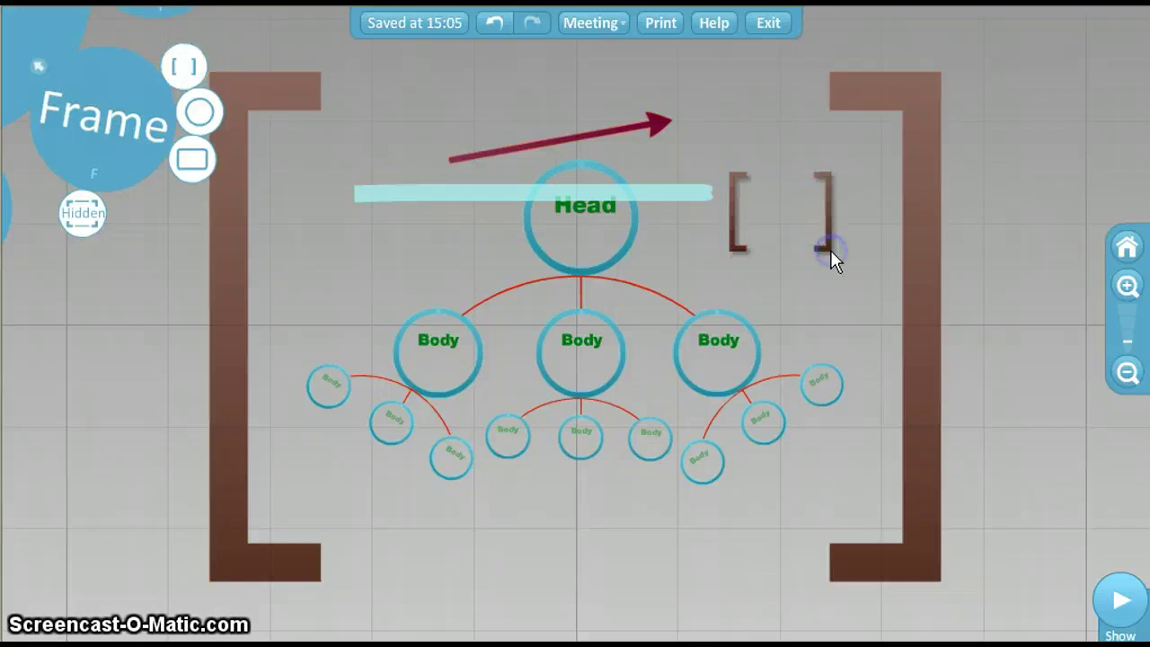
left_click(201, 112)
left_click_drag(284, 202, 375, 272)
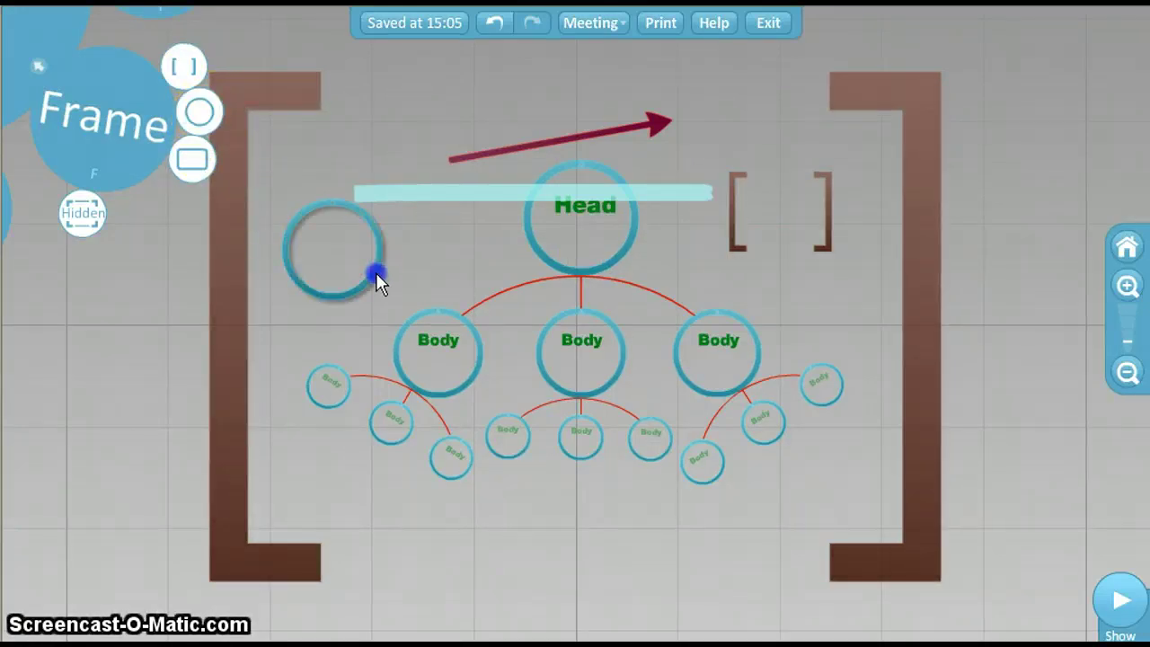